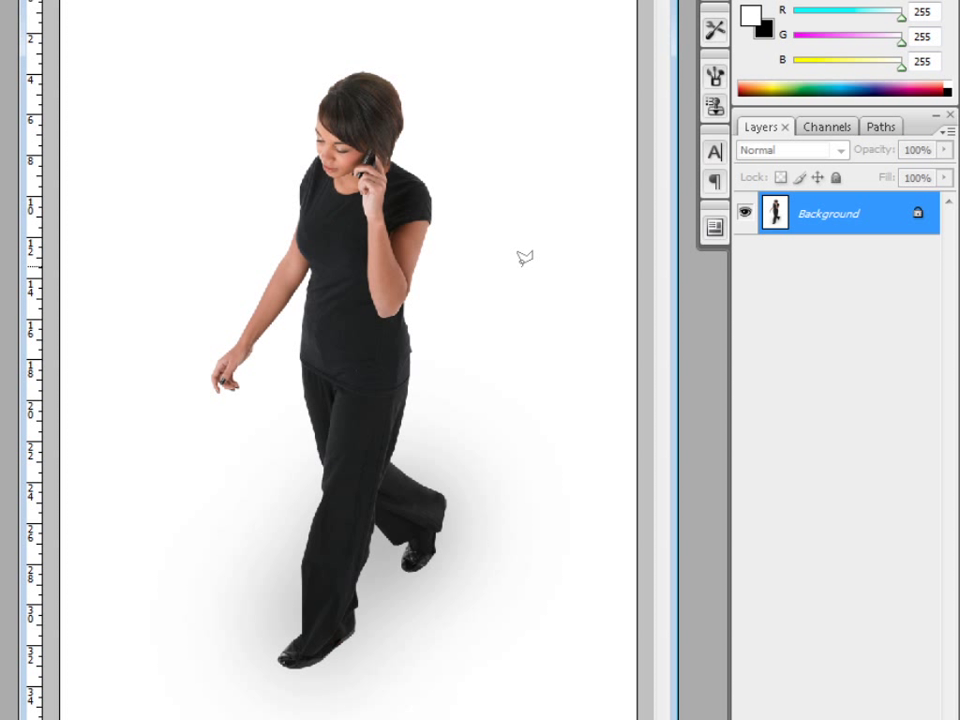
Zoom in and trace a Lasso selection around the walking woman's outline, starting at her shoulder
key(ctrl+plus)
key(ctrl+plus)
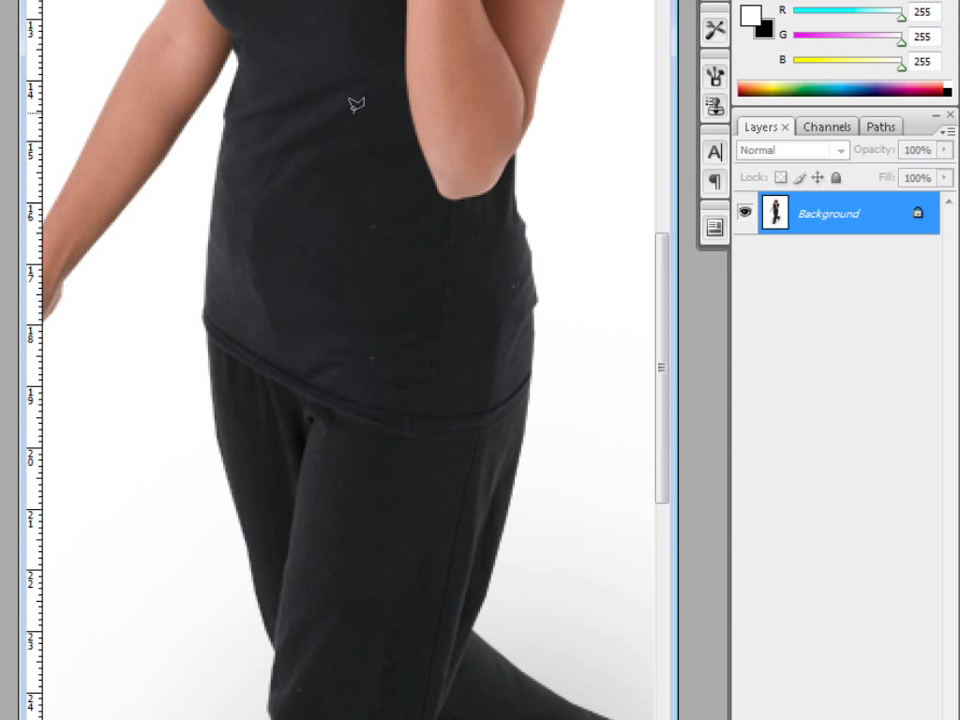
drag(664, 345, 664, 160)
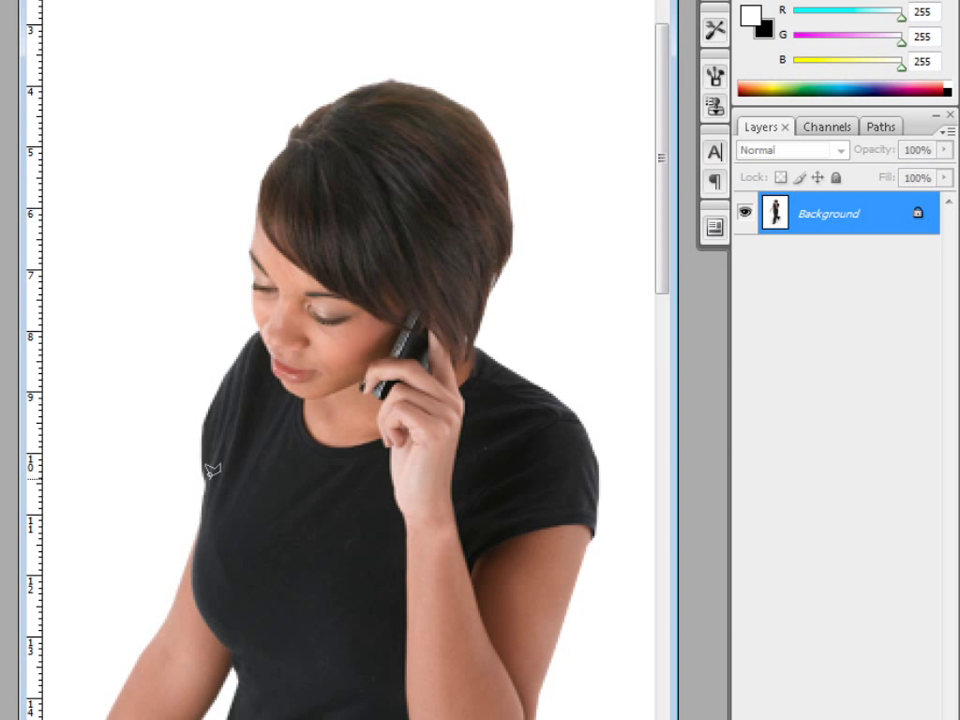
mouse_move(206, 470)
mouse_down()
mouse_move(213, 385)
mouse_move(265, 322)
mouse_move(251, 243)
mouse_move(266, 157)
mouse_move(300, 110)
mouse_move(302, 123)
mouse_move(368, 79)
mouse_move(405, 77)
mouse_move(463, 100)
mouse_move(445, 95)
mouse_move(487, 115)
mouse_move(475, 112)
mouse_move(504, 144)
mouse_move(518, 244)
mouse_move(516, 227)
mouse_move(476, 336)
mouse_move(514, 369)
mouse_up()
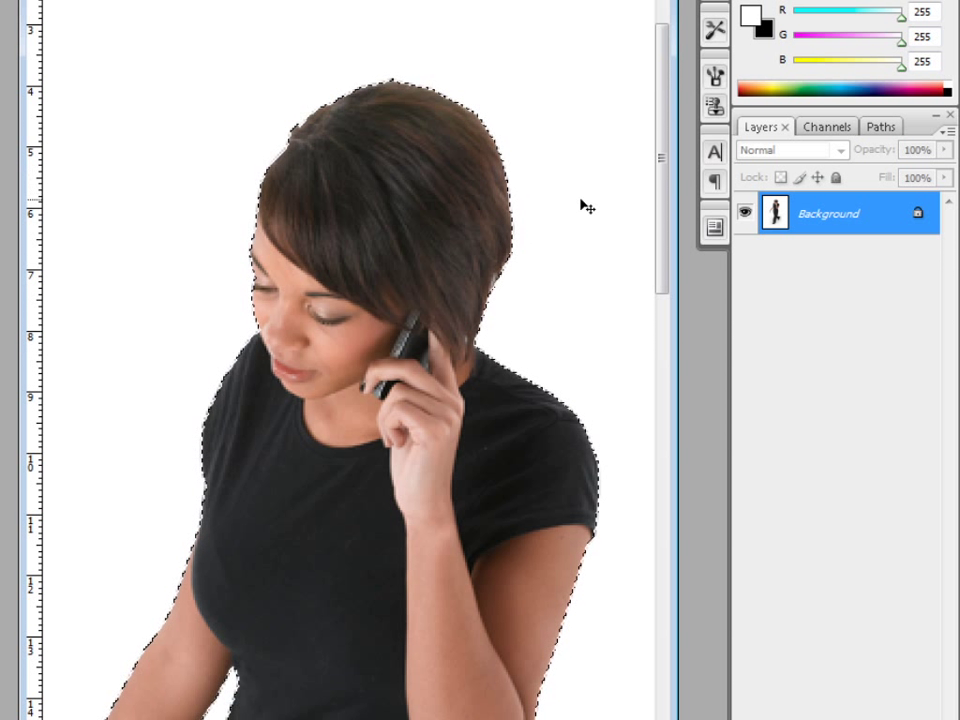
Copy the selected woman onto Layer 1 and hide the Background layer to reveal transparency
key(ctrl+minus)
key(ctrl+minus)
key(ctrl+minus)
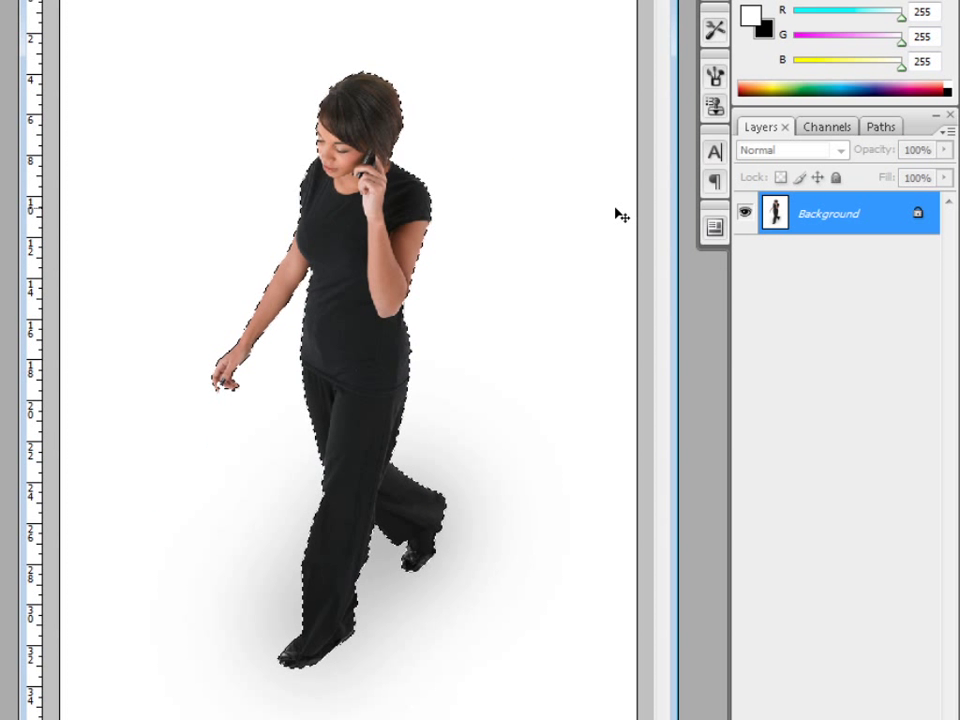
key(ctrl+j)
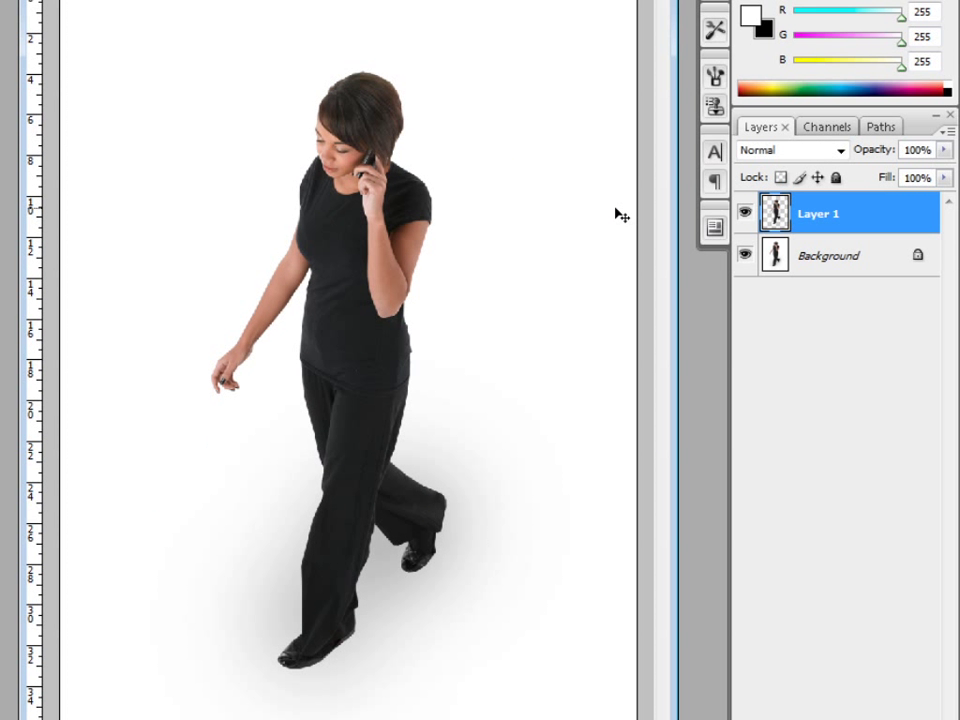
click(745, 256)
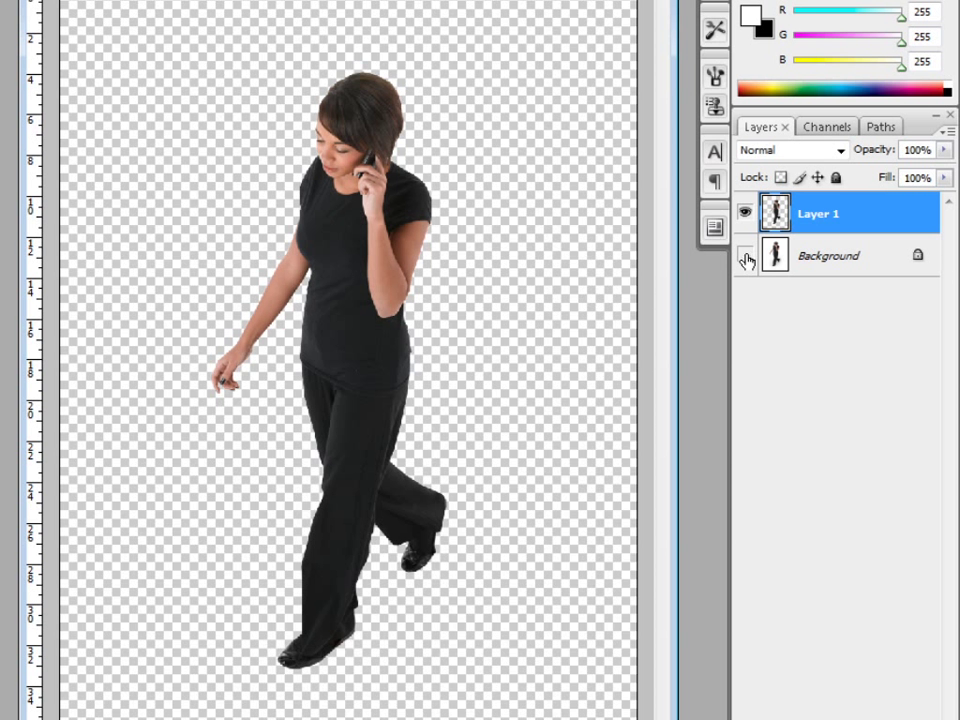
click(745, 256)
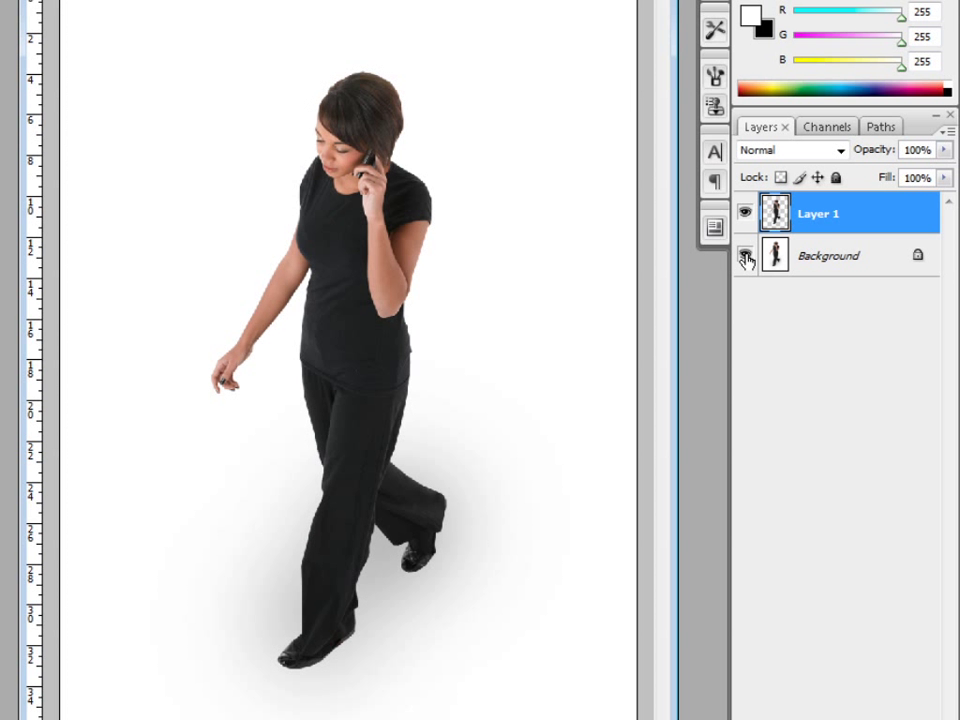
click(745, 256)
click(745, 256)
click(745, 257)
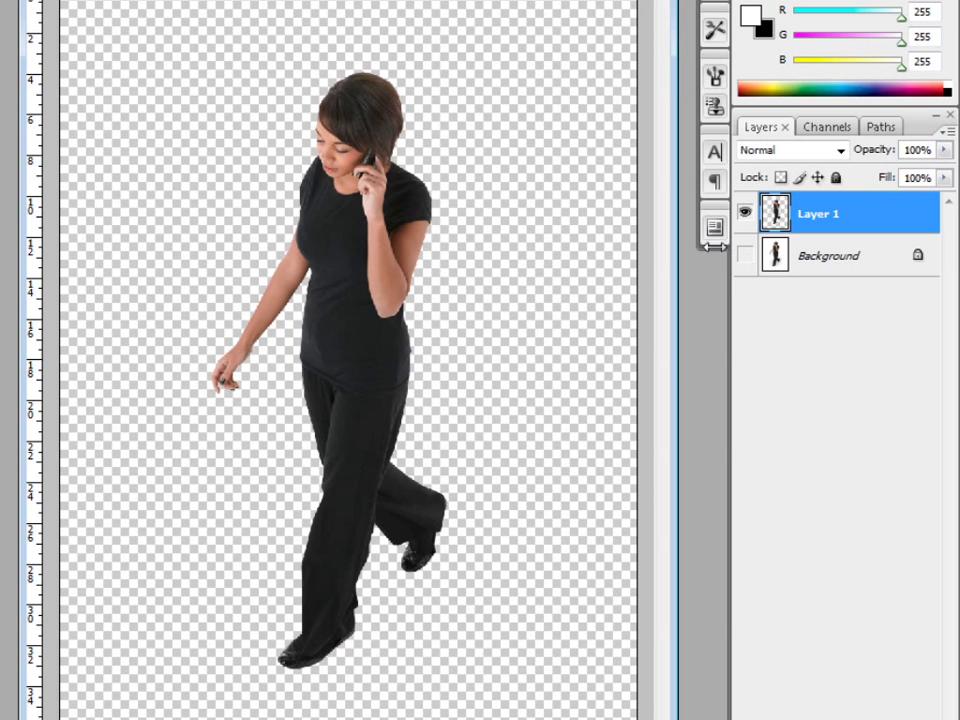
Inspect the cut-out edges up close, then select the Background layer
key(ctrl+plus)
key(ctrl+plus)
drag(660, 285, 649, 120)
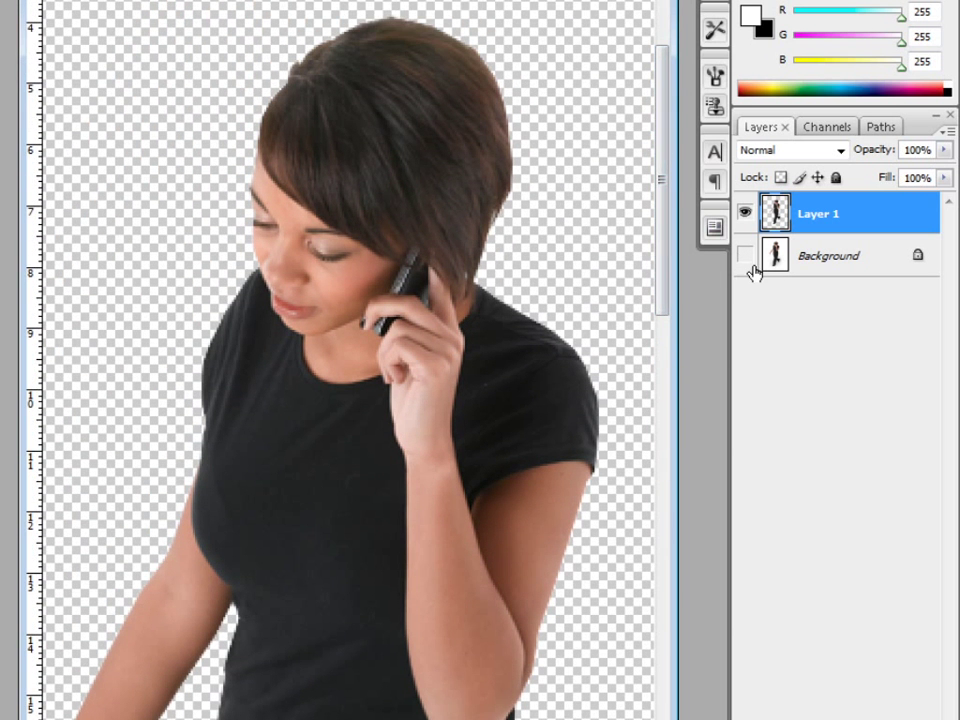
key(ctrl+minus)
key(ctrl+minus)
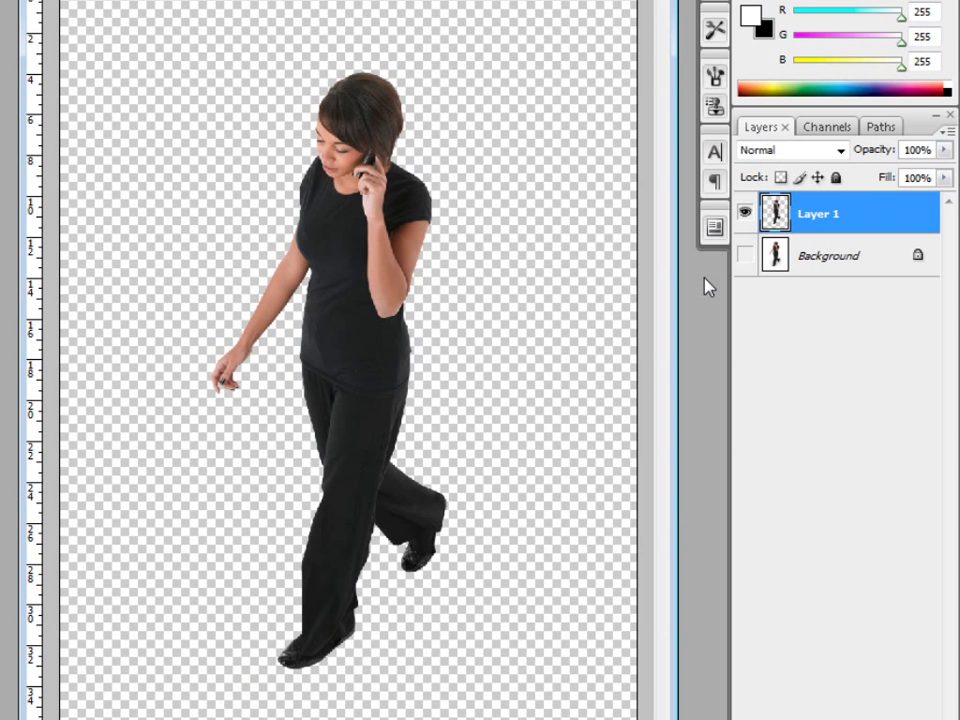
click(827, 260)
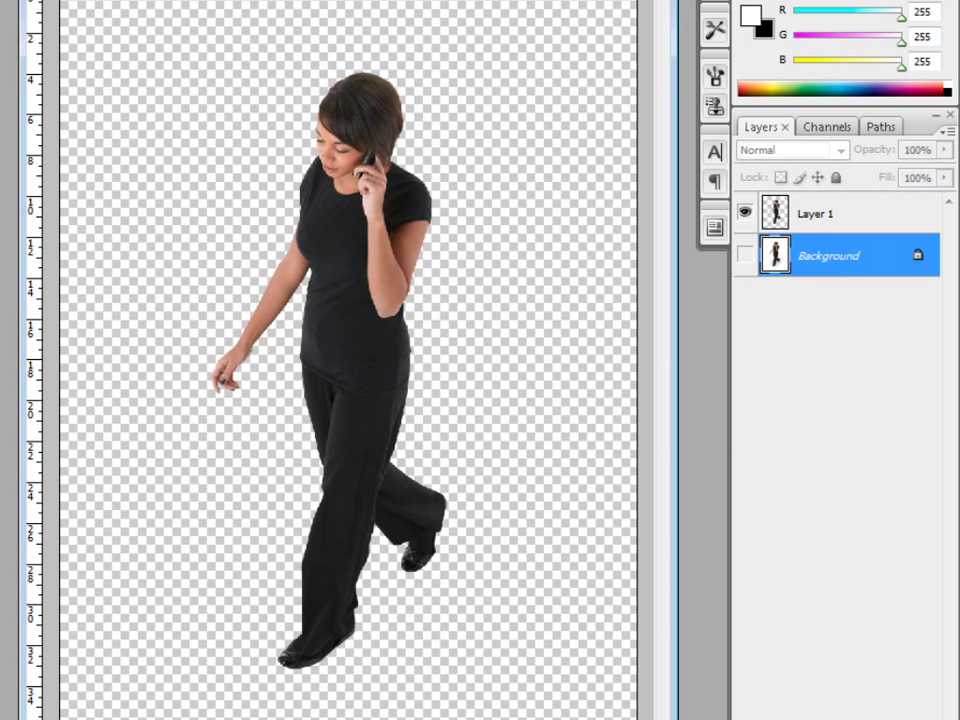
Add Layer 2, delete the original Background layer, and fill Layer 2 with white
key(ctrl+shift+alt+n)
click(853, 304)
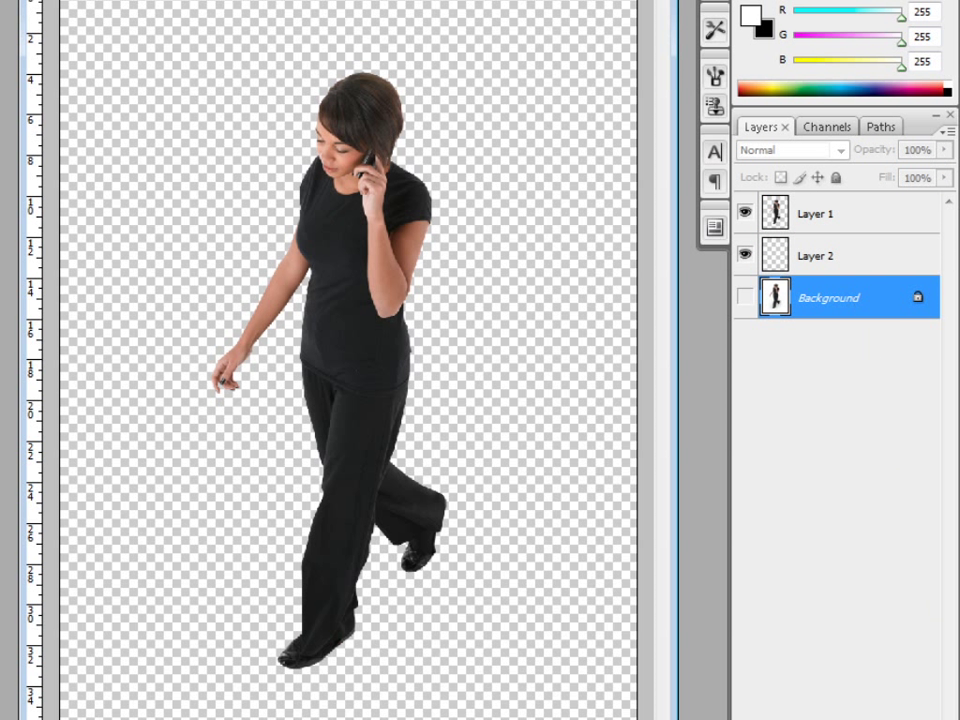
key(Delete)
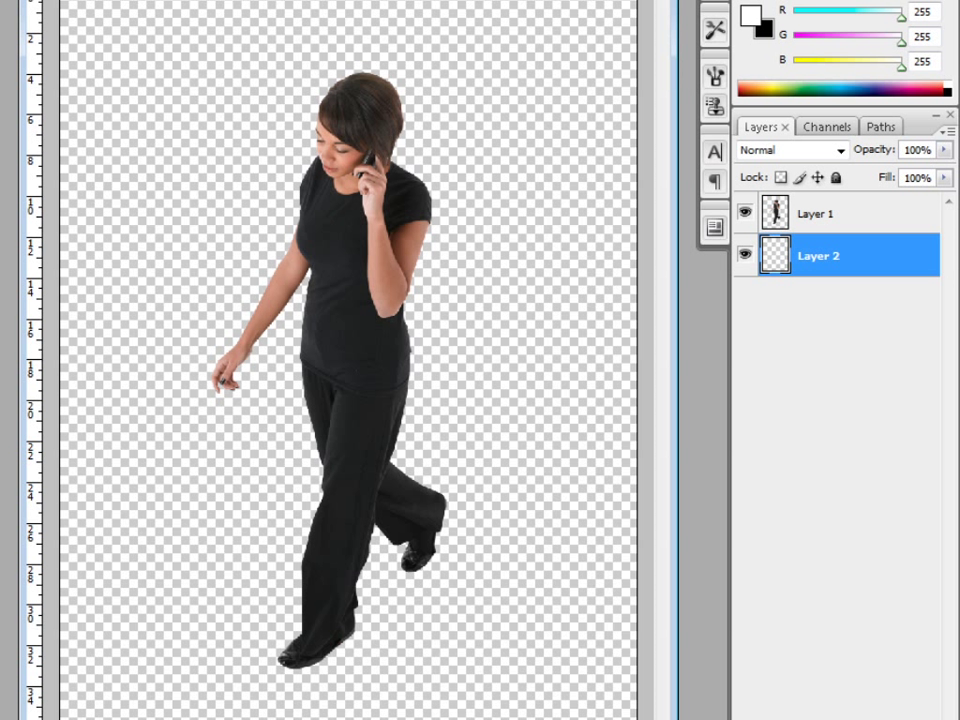
click(167, 204)
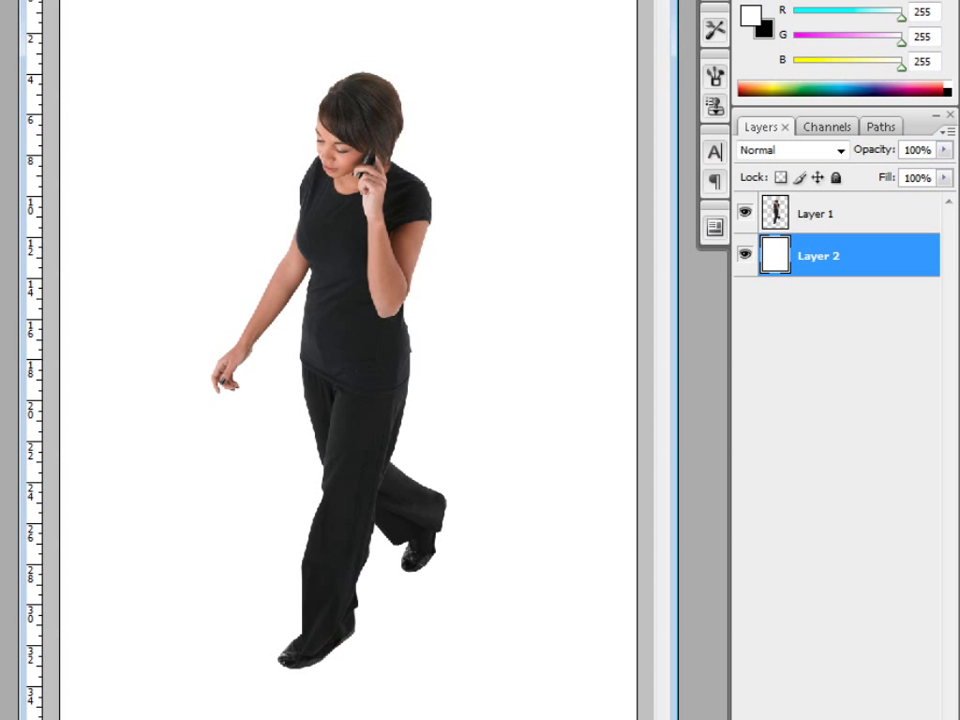
key(ctrl+minus)
key(ctrl+minus)
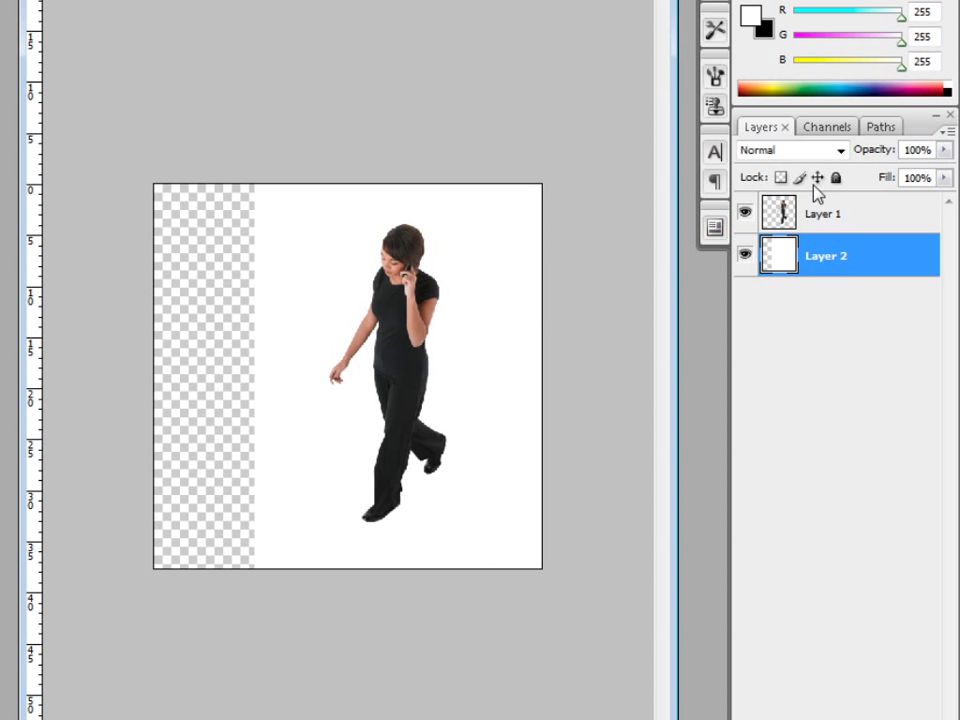
Fill the transparent left strip with white and add an empty Layer 3 for the shadow
click(175, 365)
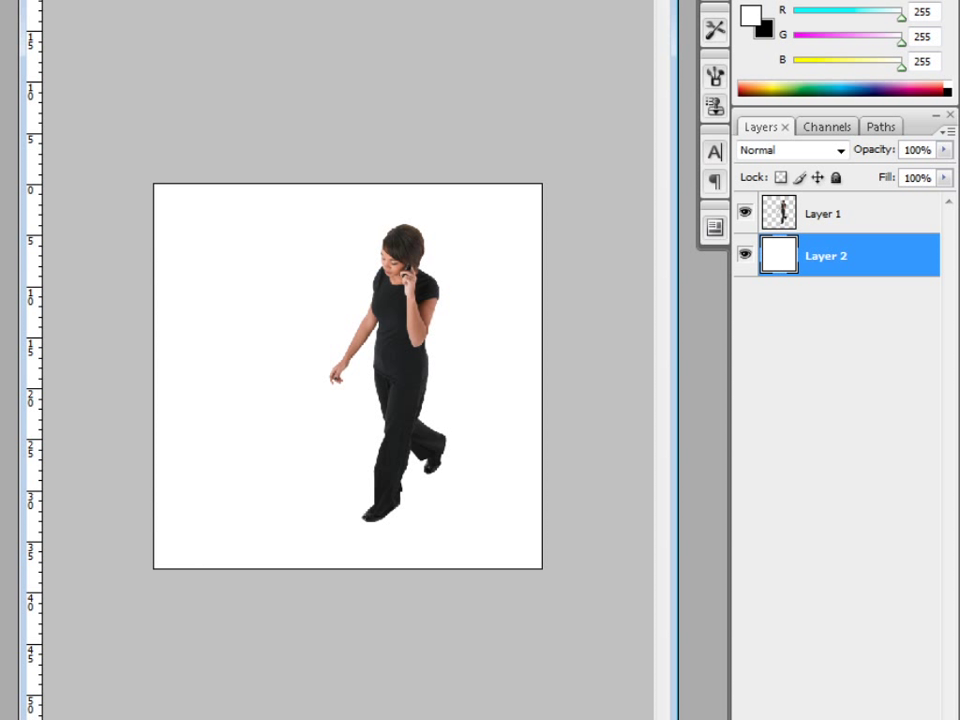
key(ctrl+plus)
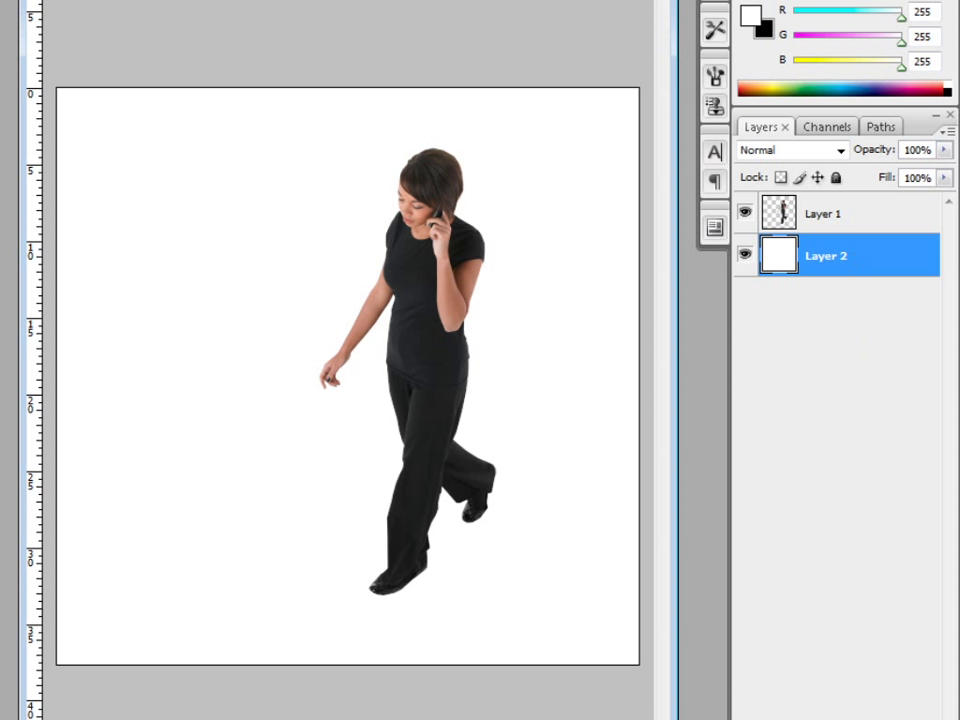
key(ctrl+shift+alt+n)
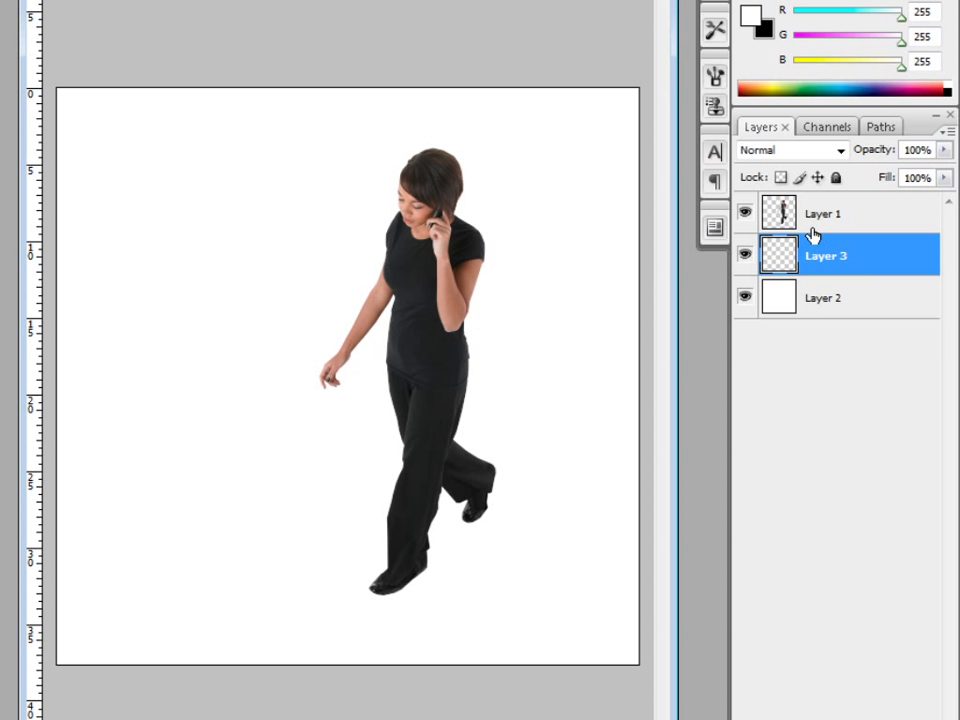
On Layer 3, start the Polygonal Lasso shadow outline from the front shoe leftward along the floor
click(782, 211)
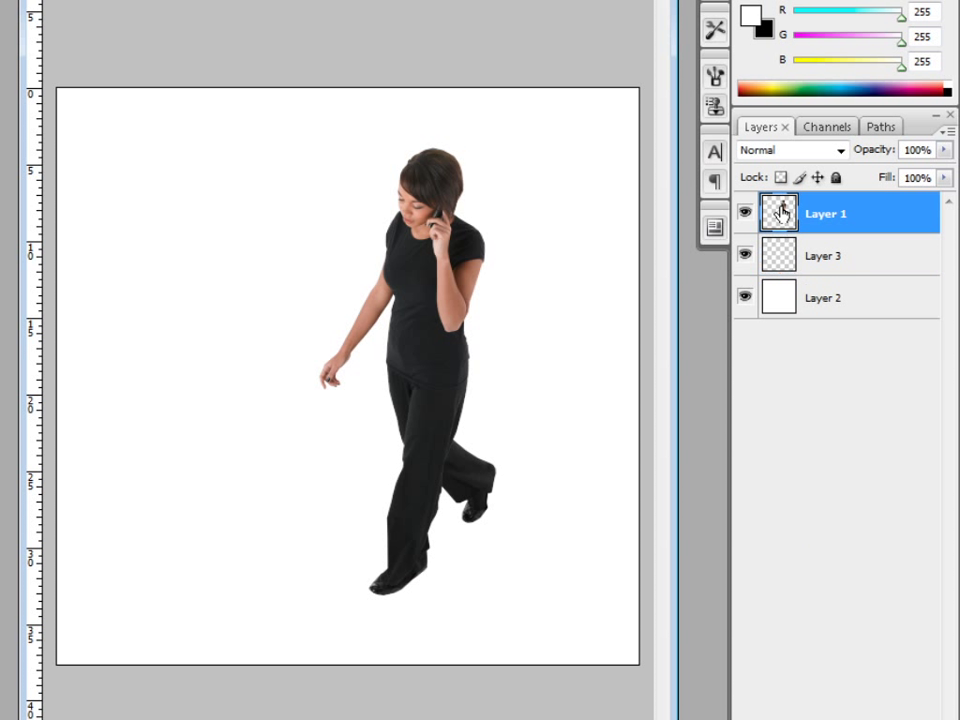
click(816, 260)
click(383, 590)
click(296, 592)
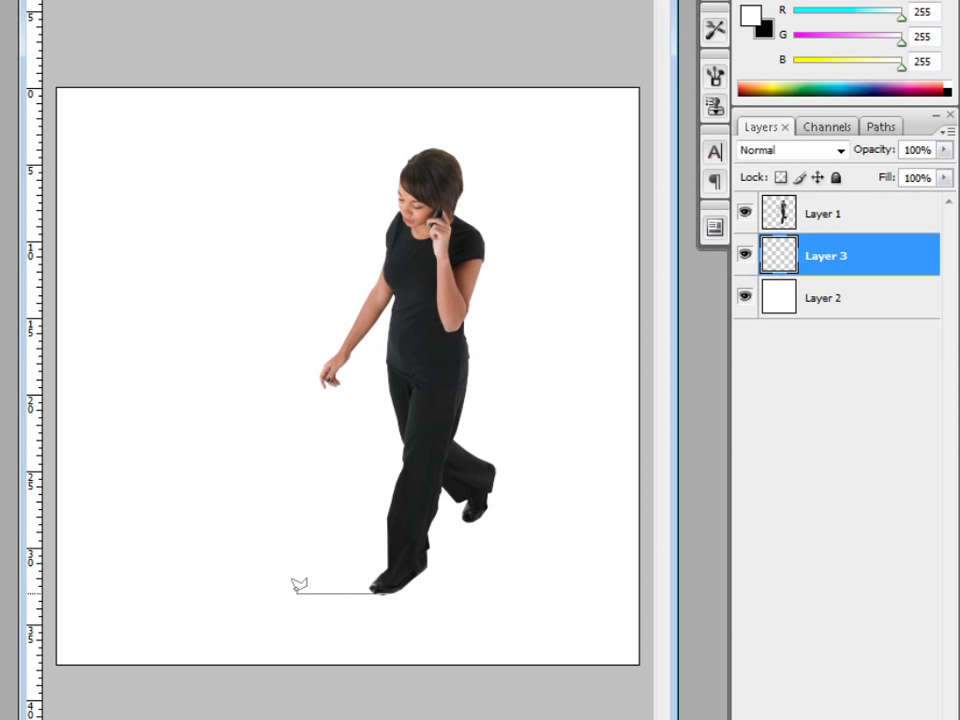
click(344, 588)
drag(241, 575, 85, 577)
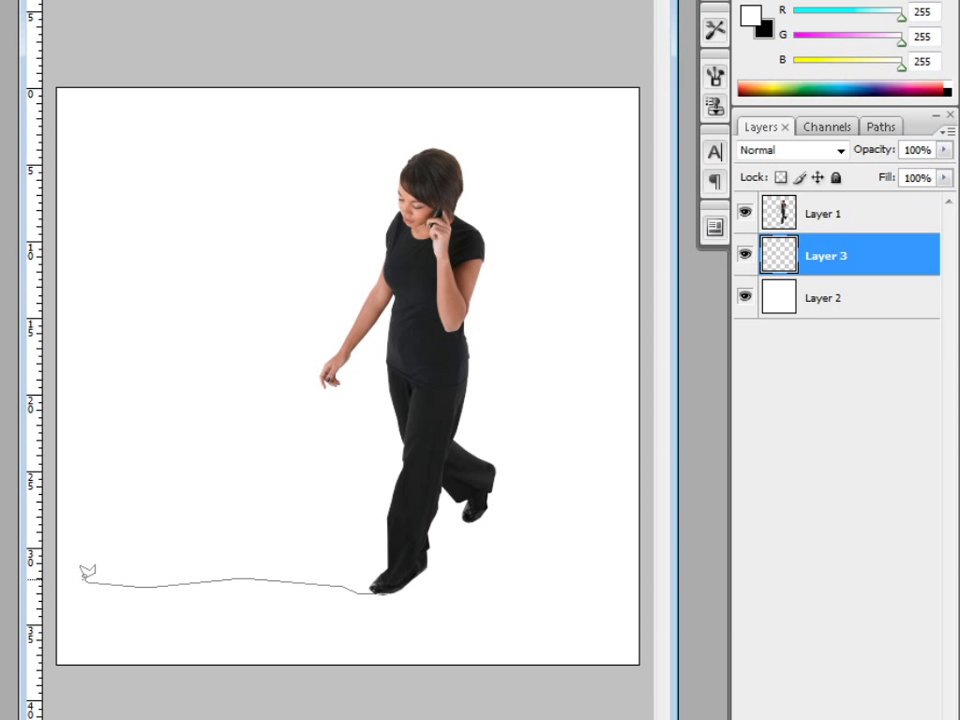
Finish the shadow outline along its top edge, around the back shoe, and across the middle
click(75, 499)
click(326, 503)
click(390, 490)
click(469, 491)
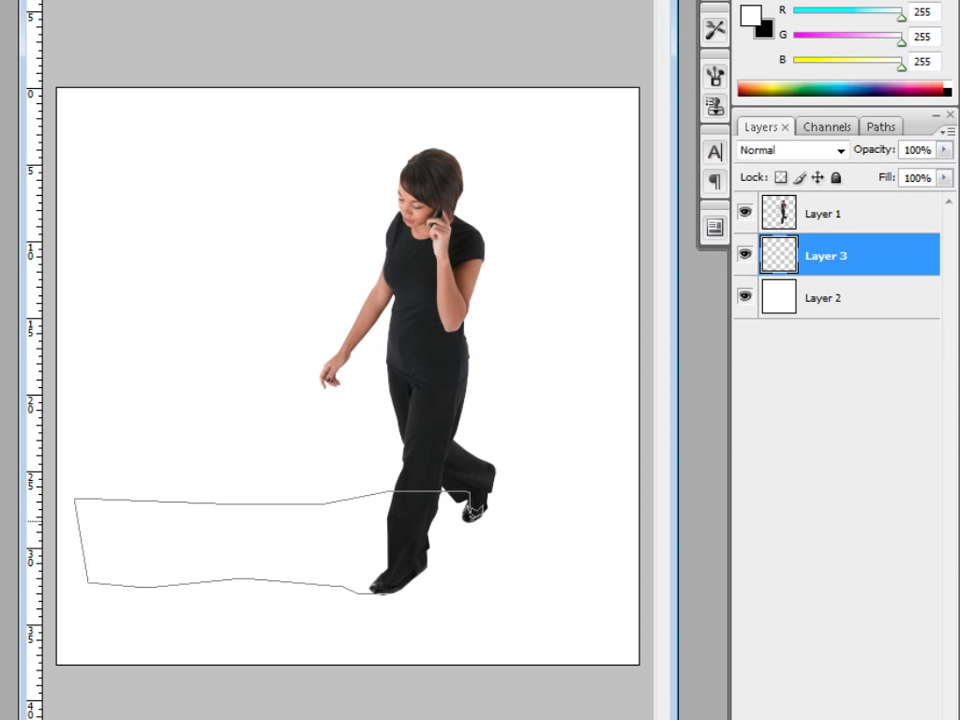
click(470, 522)
click(461, 523)
click(392, 527)
click(194, 545)
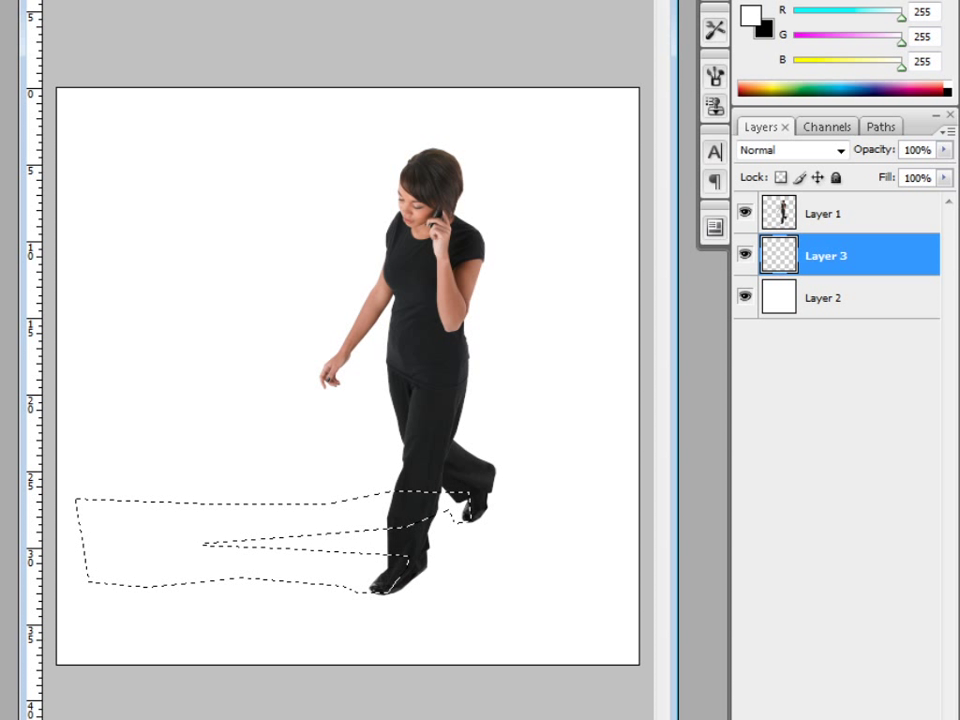
Brush black into the shadow shape, darkest near the feet, then reapply the blur to soften it
key(d)
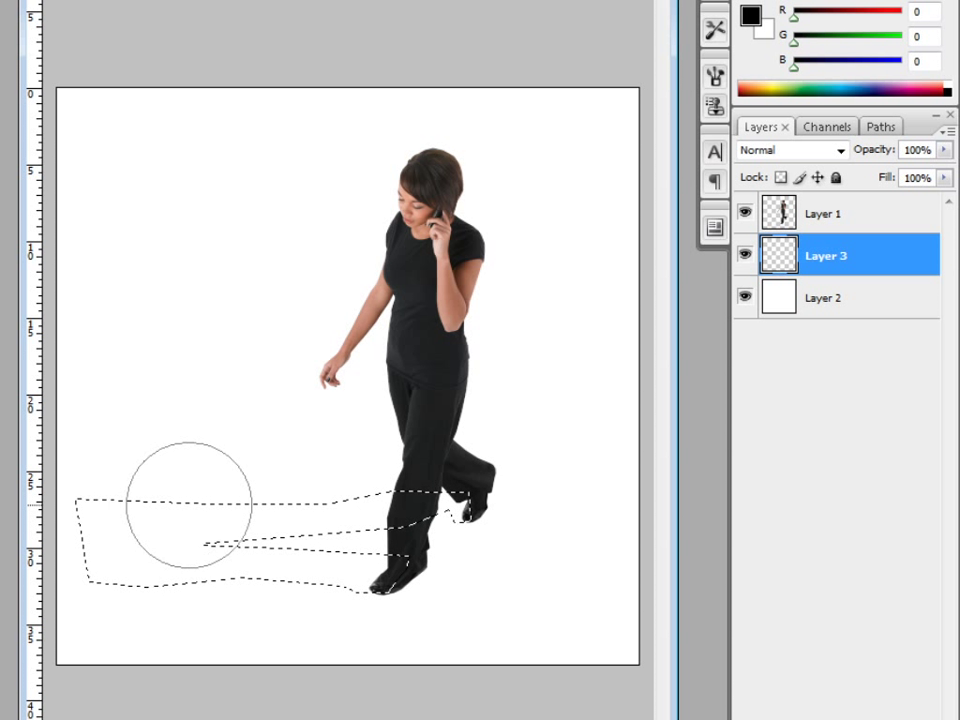
mouse_move(444, 499)
mouse_down()
mouse_move(408, 556)
mouse_move(381, 536)
mouse_move(406, 491)
mouse_move(340, 588)
mouse_move(347, 606)
mouse_move(309, 516)
mouse_move(329, 604)
mouse_move(381, 512)
mouse_move(416, 577)
mouse_move(458, 563)
mouse_move(444, 479)
mouse_move(378, 559)
mouse_move(372, 493)
mouse_move(252, 606)
mouse_move(226, 535)
mouse_move(180, 608)
mouse_move(160, 511)
mouse_move(128, 631)
mouse_move(354, 528)
mouse_move(264, 534)
mouse_move(228, 609)
mouse_move(370, 509)
mouse_move(473, 530)
mouse_move(403, 555)
mouse_move(350, 509)
mouse_move(261, 601)
mouse_move(219, 604)
mouse_move(184, 629)
mouse_move(236, 474)
mouse_move(210, 445)
mouse_move(202, 563)
mouse_move(169, 562)
mouse_move(168, 586)
mouse_move(233, 636)
mouse_move(229, 476)
mouse_up()
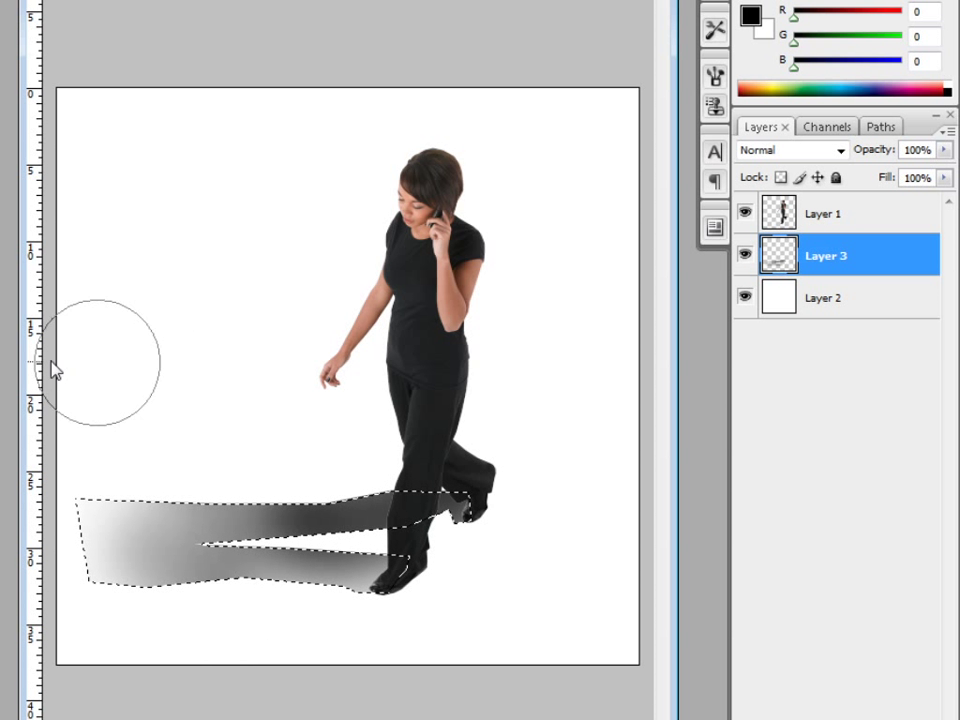
mouse_move(372, 560)
mouse_down()
mouse_move(345, 580)
mouse_move(366, 559)
mouse_move(388, 579)
mouse_move(431, 557)
mouse_move(460, 489)
mouse_move(435, 559)
mouse_move(360, 598)
mouse_up()
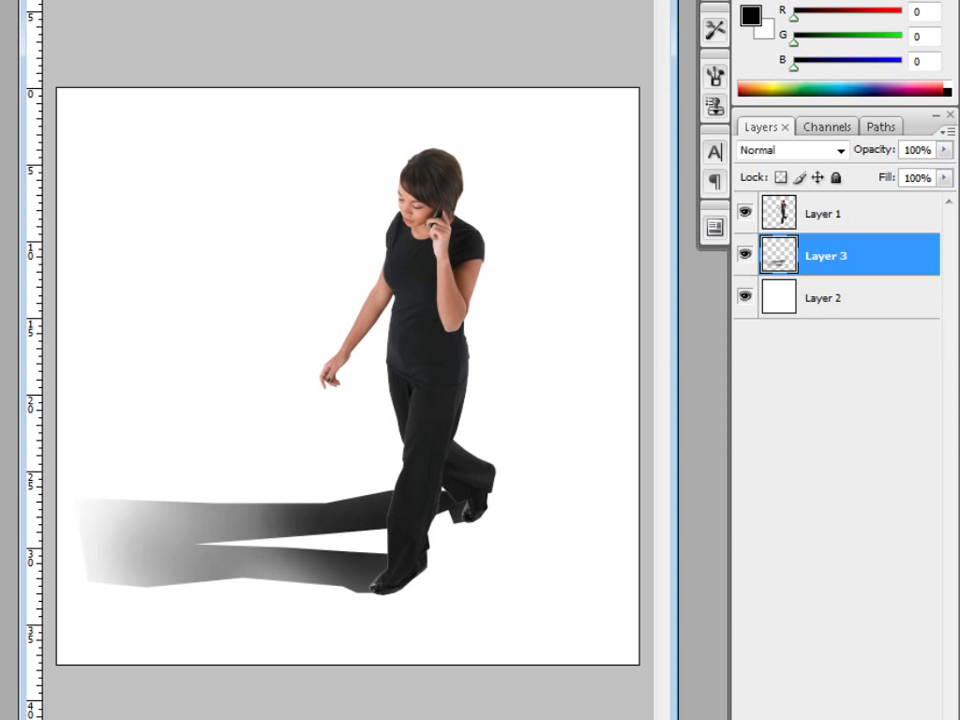
key(ctrl+f)
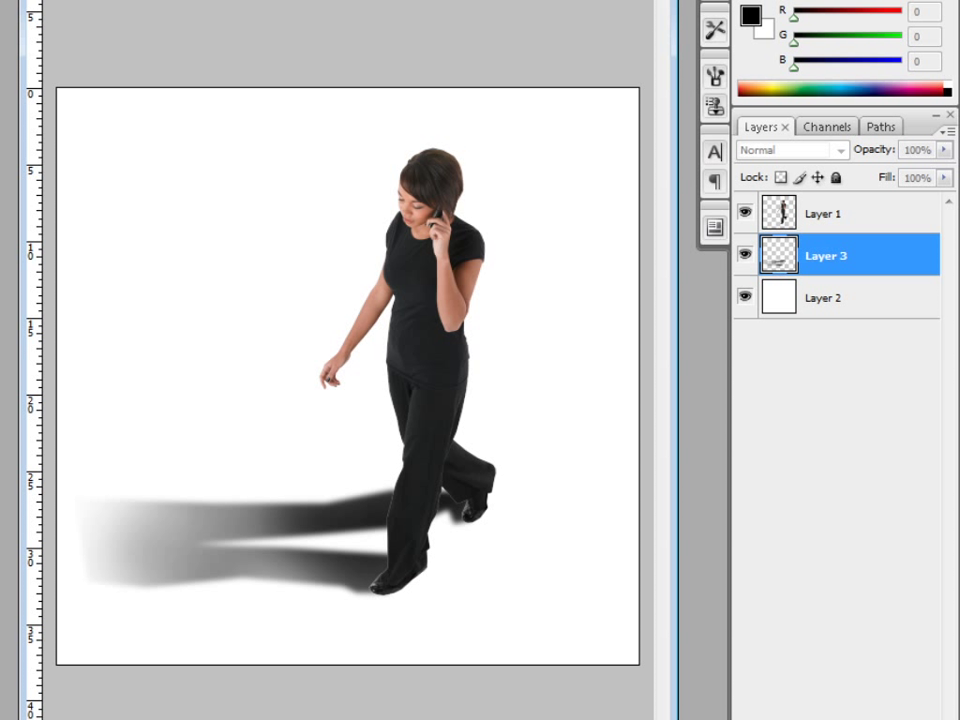
Lower Layer 3's opacity to 26%, then select both Layer 1 and Layer 3
click(944, 149)
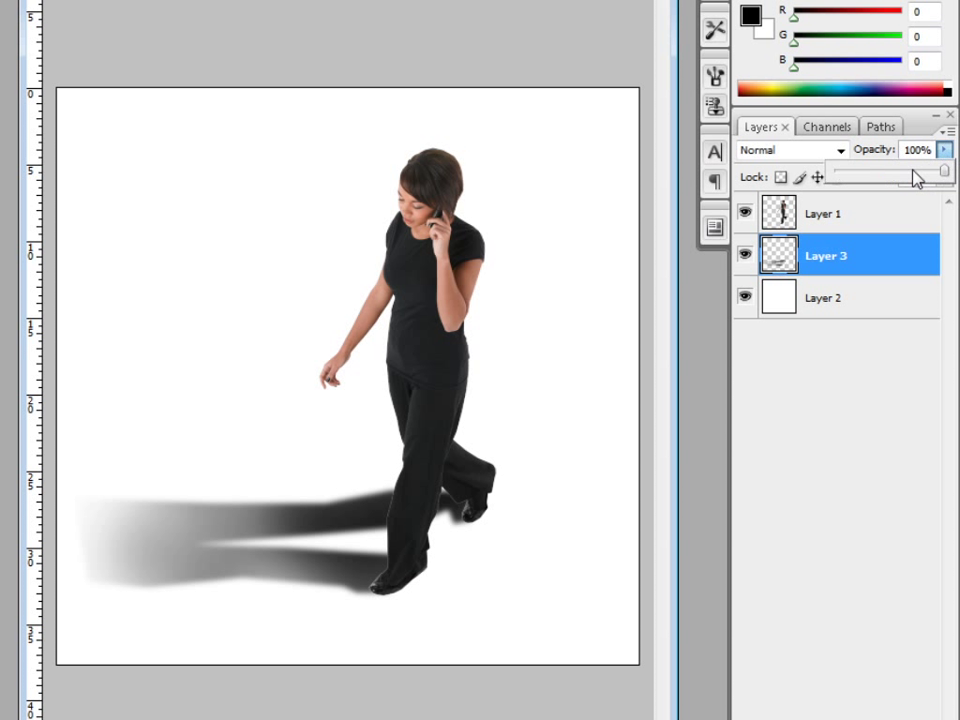
drag(917, 178, 893, 181)
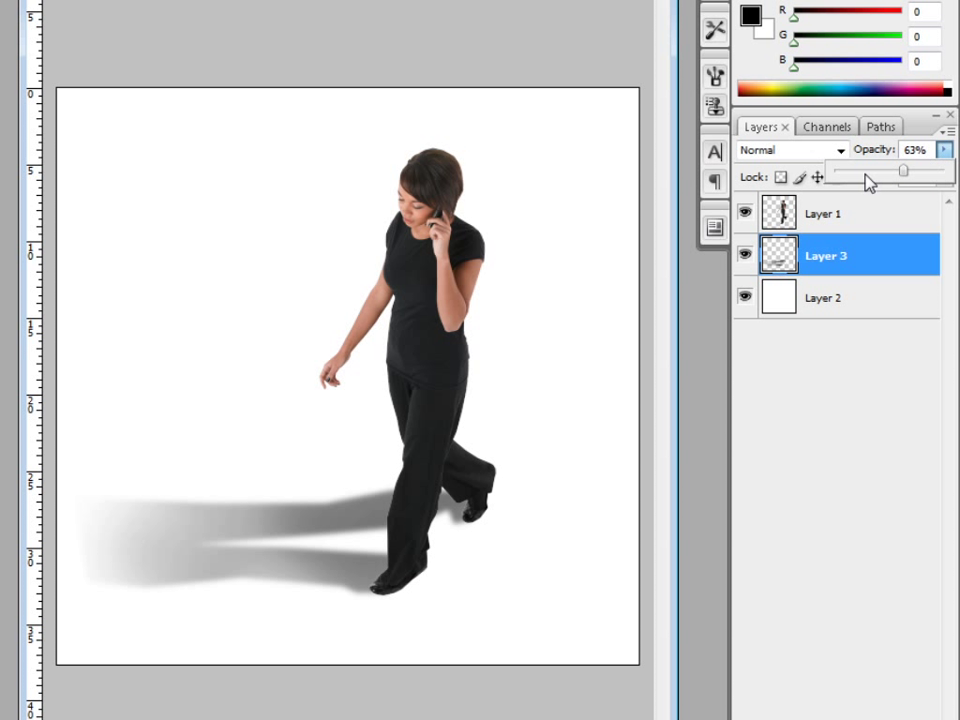
click(875, 172)
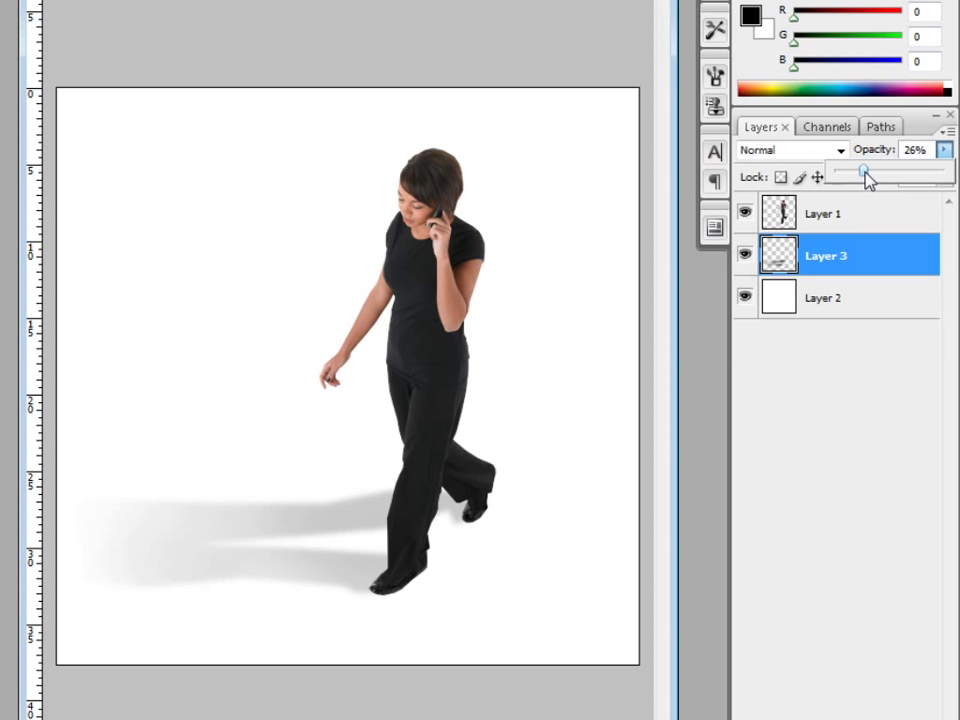
click(847, 219)
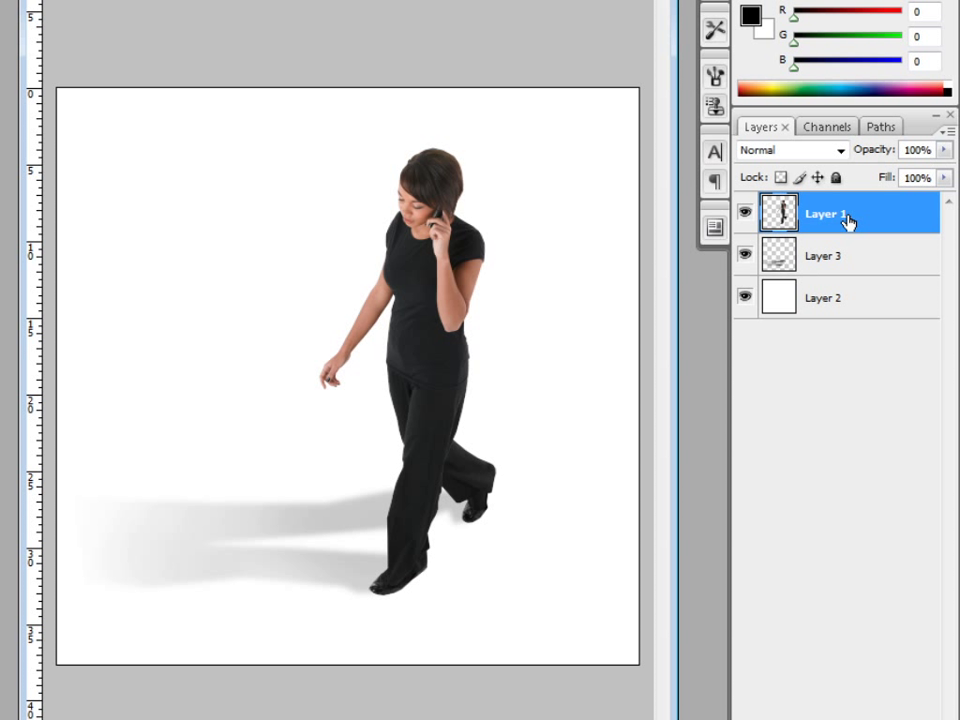
ctrl+click(879, 262)
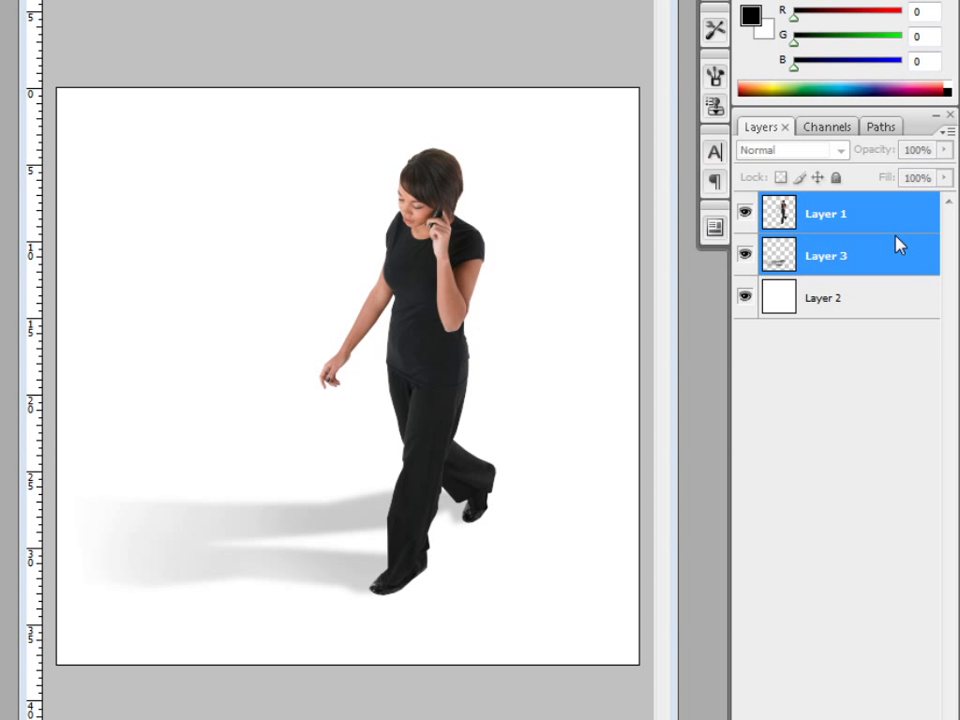
Merge Layer 1 and the shadow layer, then toggle Layer 2's visibility off and on to check
click(946, 131)
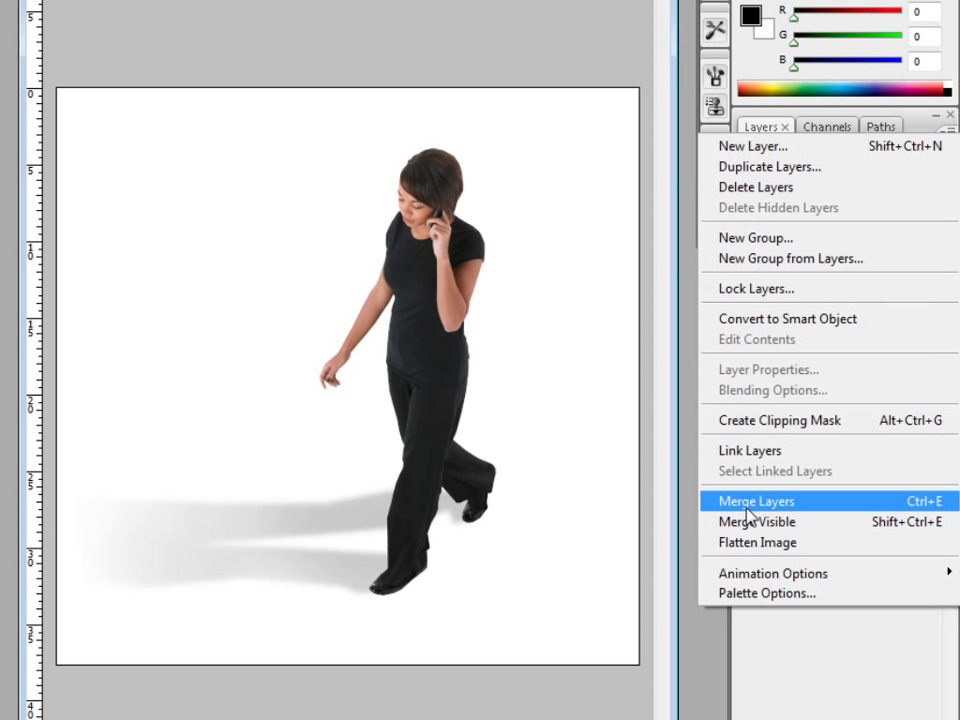
click(748, 505)
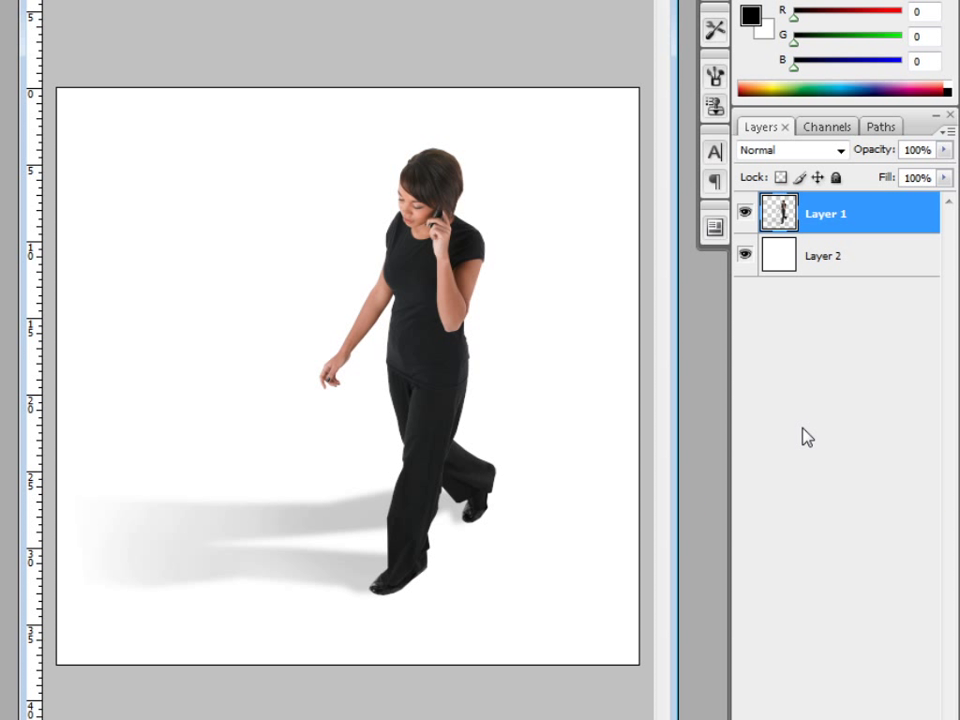
click(745, 258)
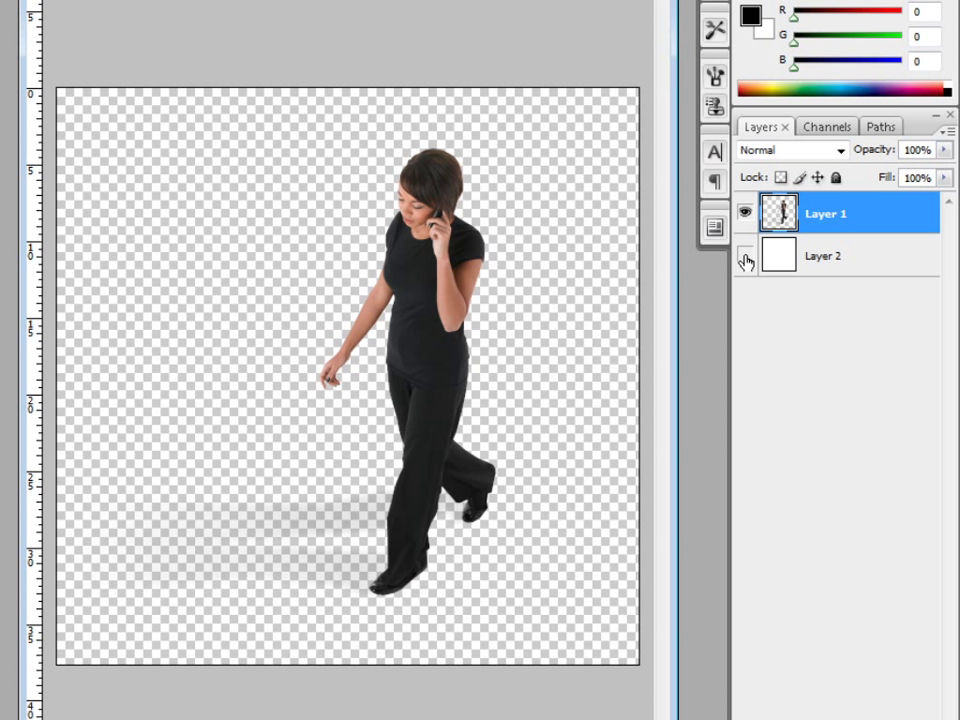
click(745, 258)
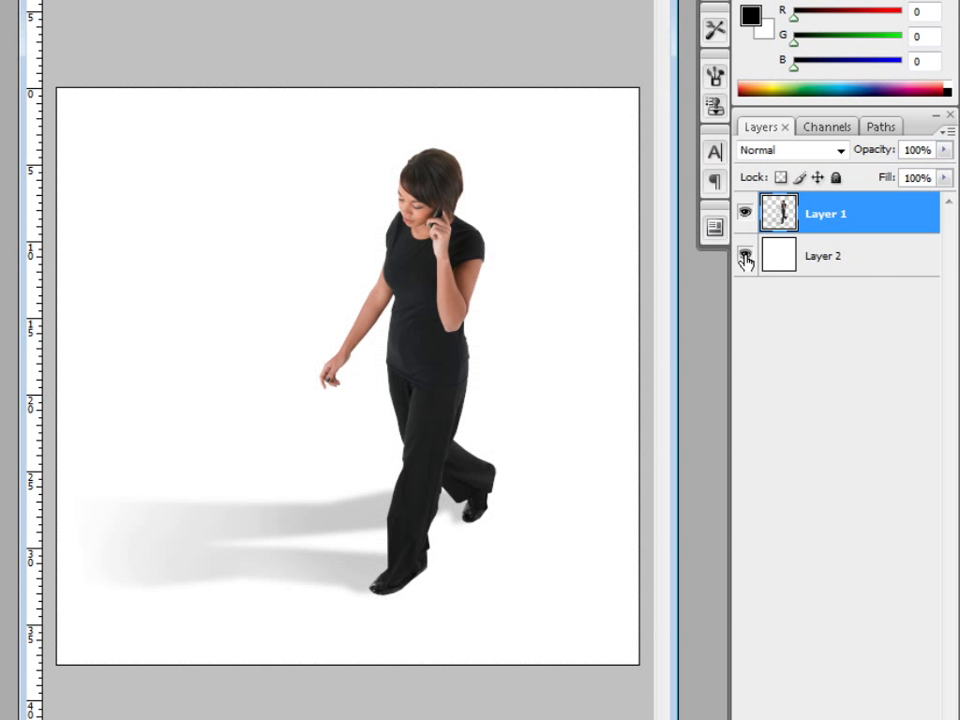
Crop the canvas to a rectangle around the woman and shadow, and hide the white Layer 2
drag(77, 139, 515, 607)
key(alt+i)
key(p)
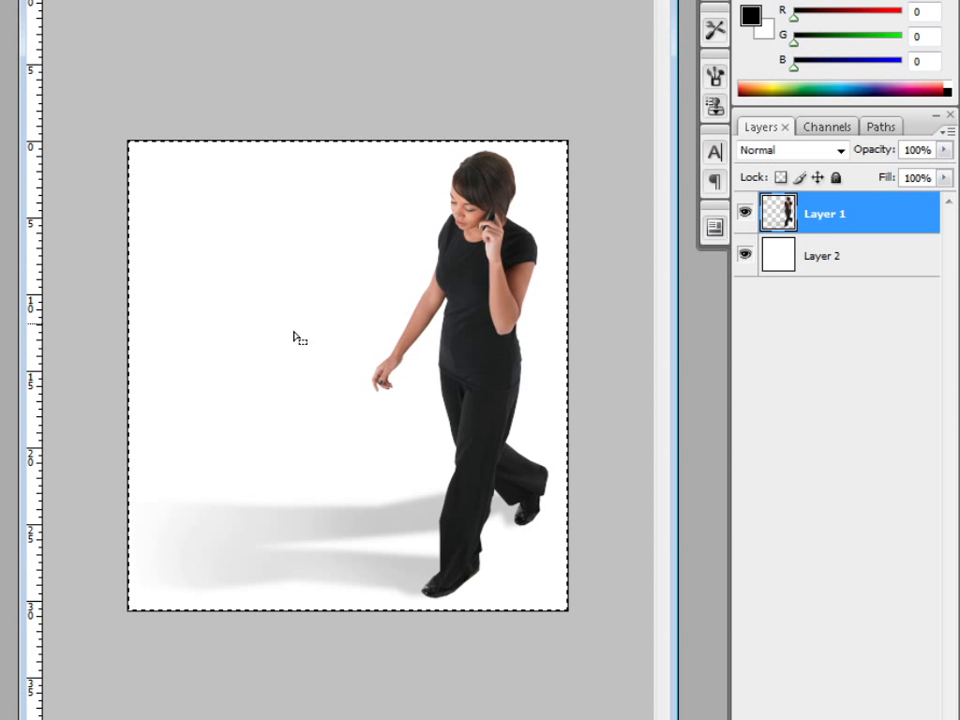
click(745, 256)
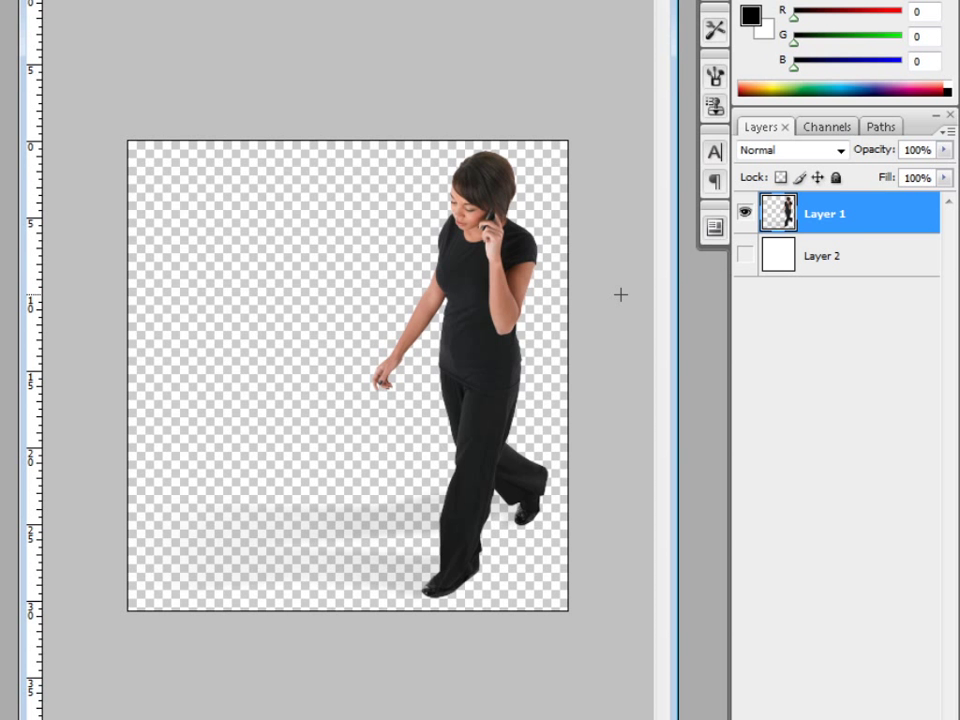
key(ctrl+shift+s)
Save the image as a PNG named woman-walking in the Jpegs folder
click(549, 453)
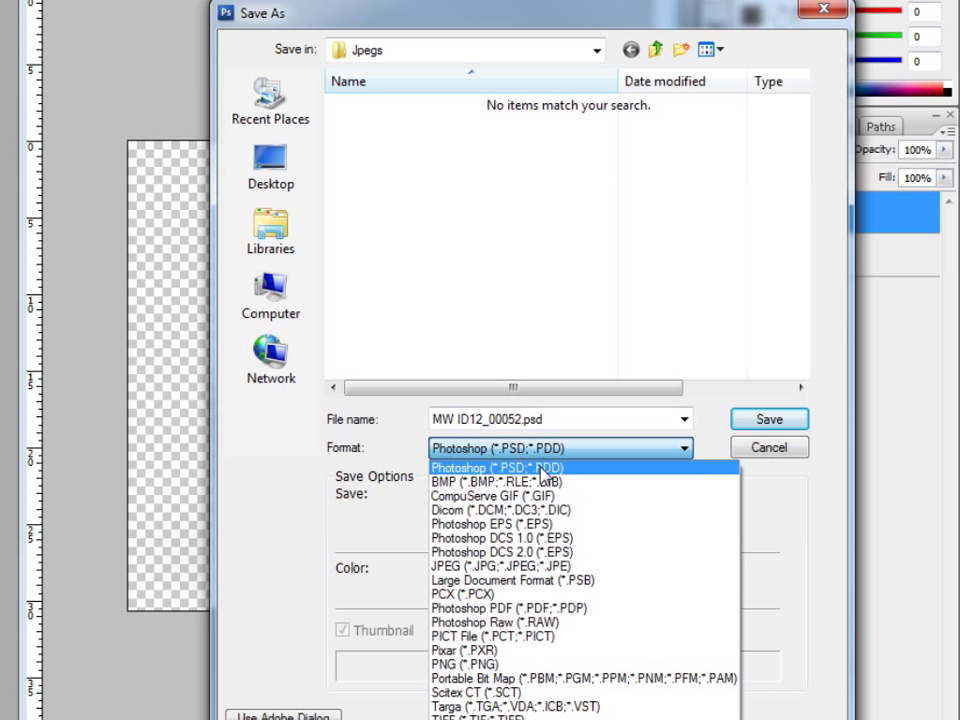
click(471, 667)
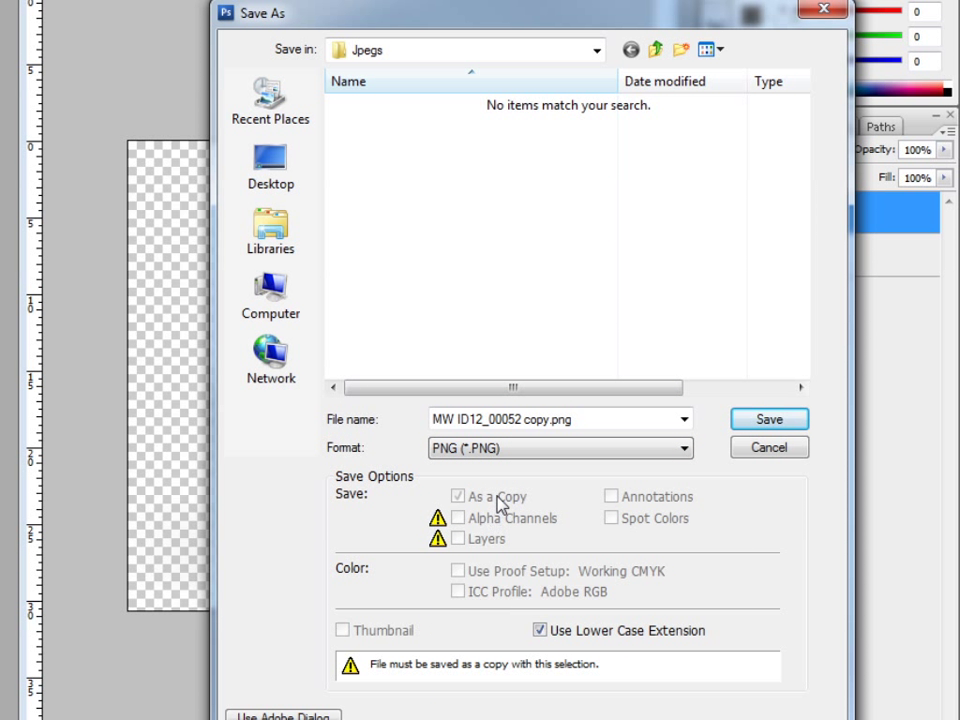
double_click(548, 422)
drag(548, 422, 278, 421)
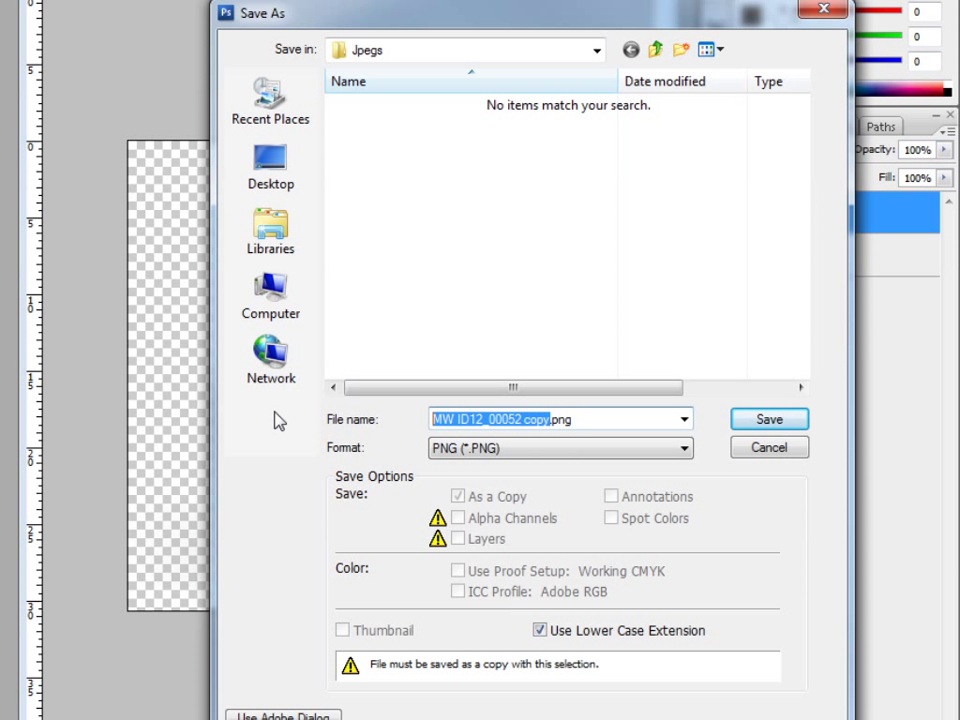
text(woman-walking)
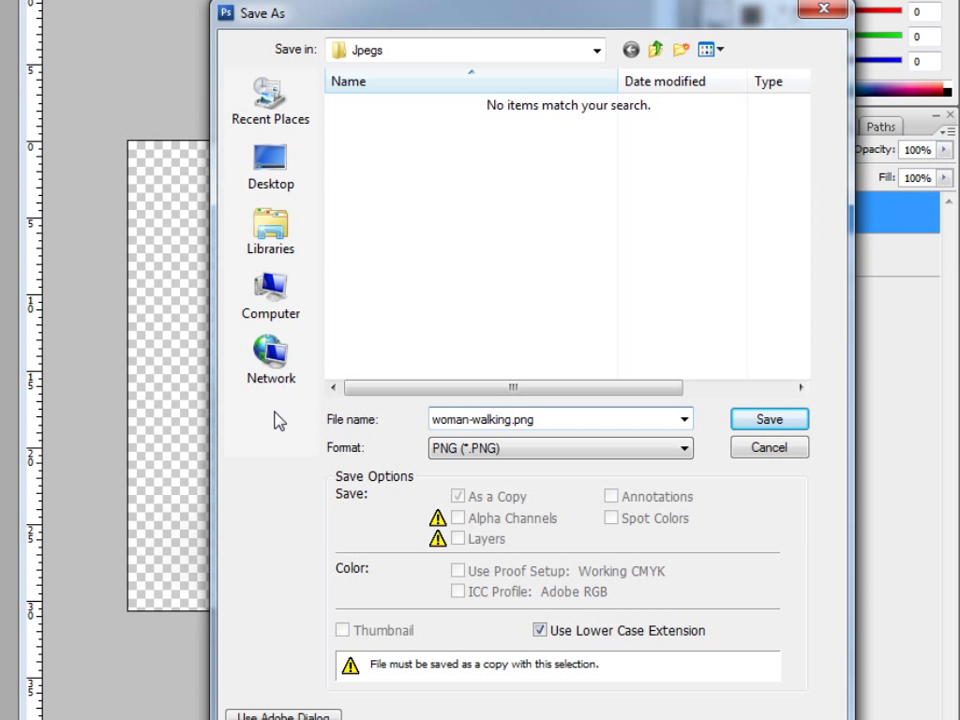
click(505, 57)
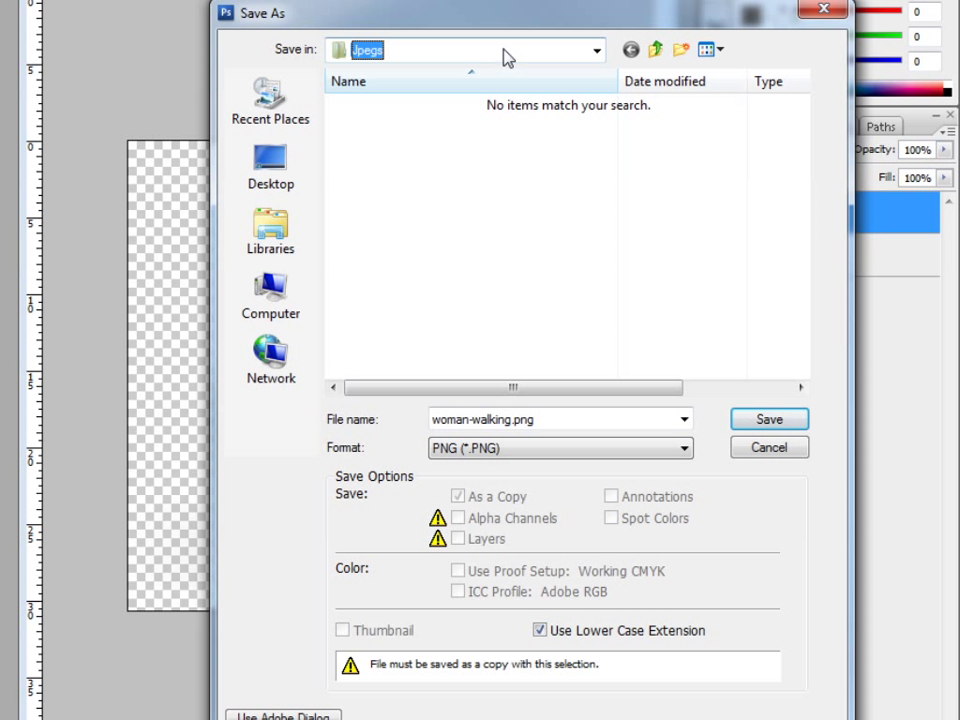
click(758, 424)
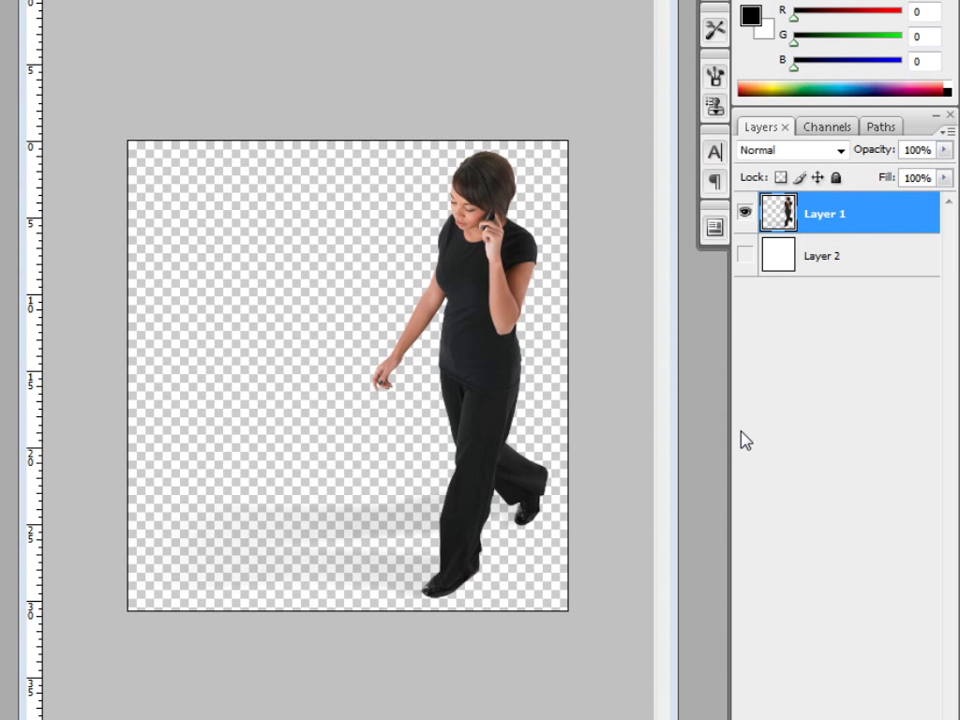